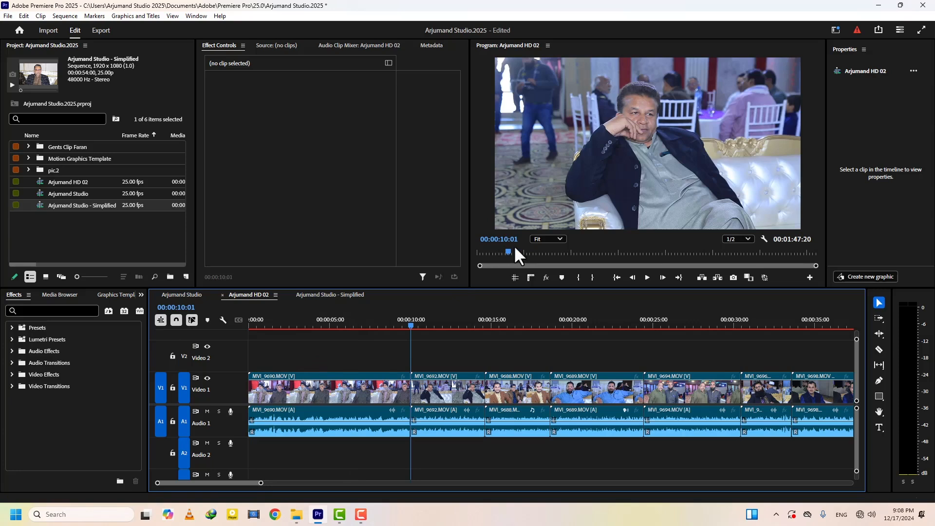
# Try adding the selected pic.2 still to Video 2 at the sequence start, and delete it again.
pyautogui.click(314, 324)
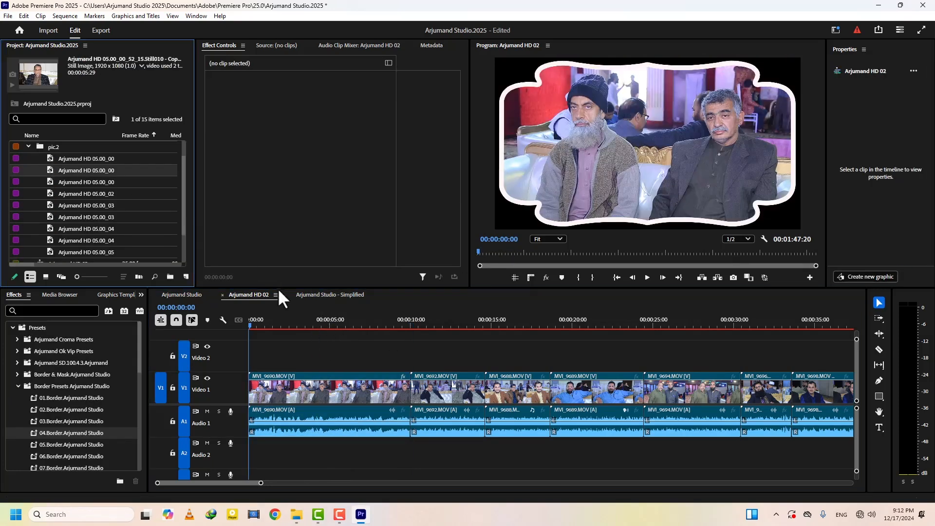
pyautogui.moveTo(280, 298); pyautogui.dragTo(246, 358)
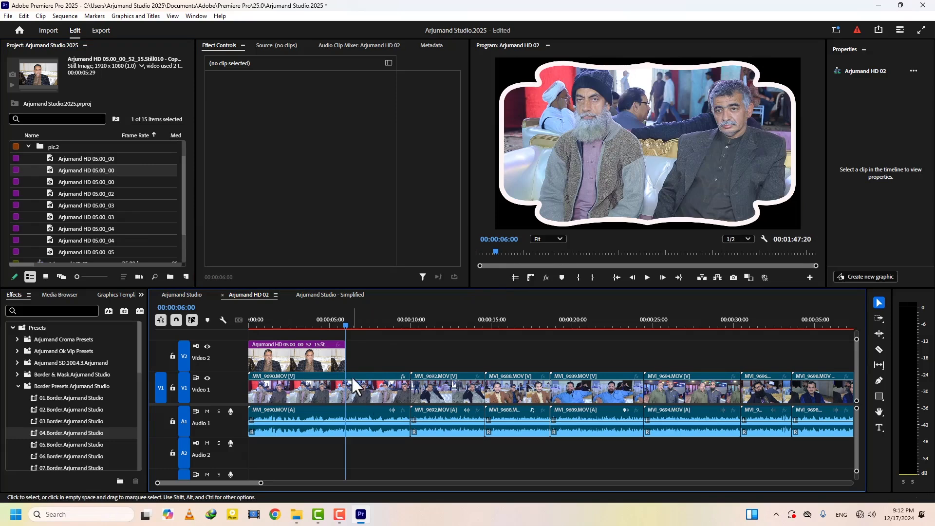
pyautogui.click(309, 354)
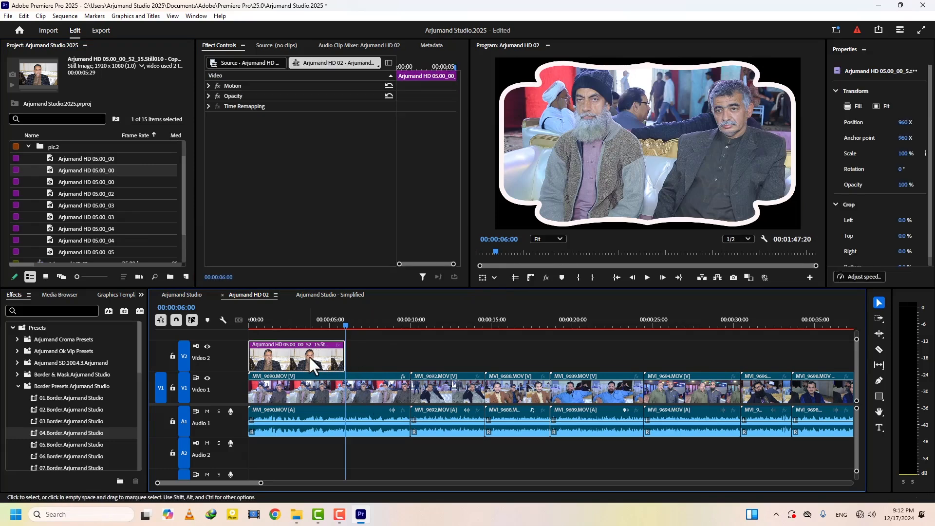
pyautogui.press('Delete')
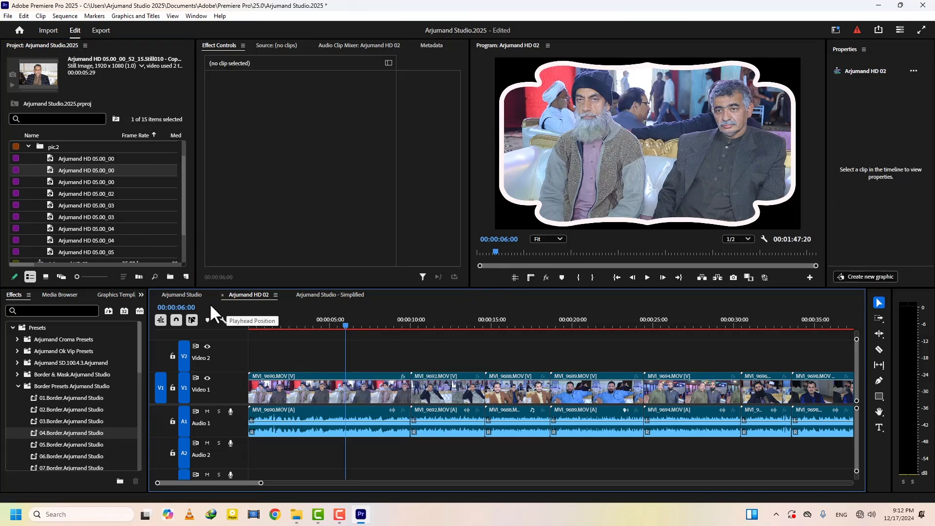
# Try replacing the first clip, MVI_9690.MOV, with the Still010 - Copy.jpg image, check its end frames, and undo the replacement.
pyautogui.moveTo(51, 168); pyautogui.dragTo(580, 206)
pyautogui.click(351, 323)
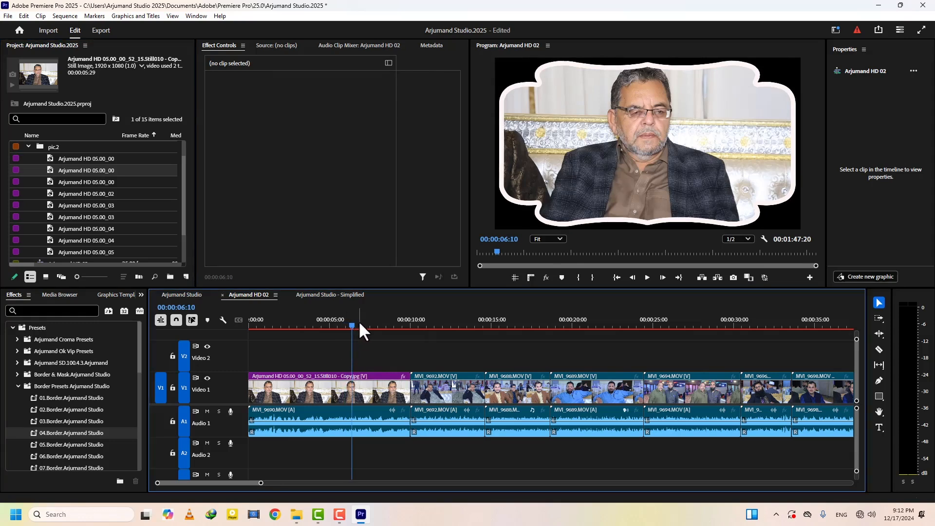
pyautogui.press('Down')
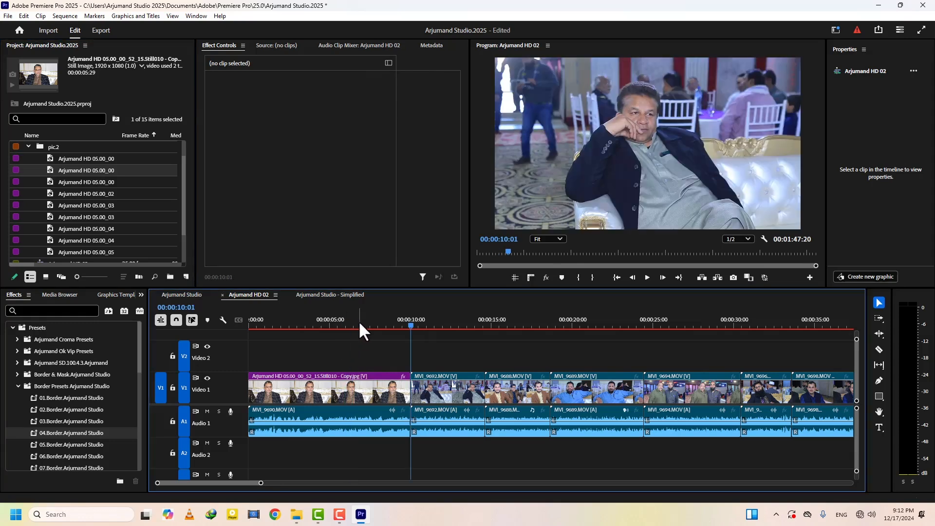
pyautogui.press('Left')
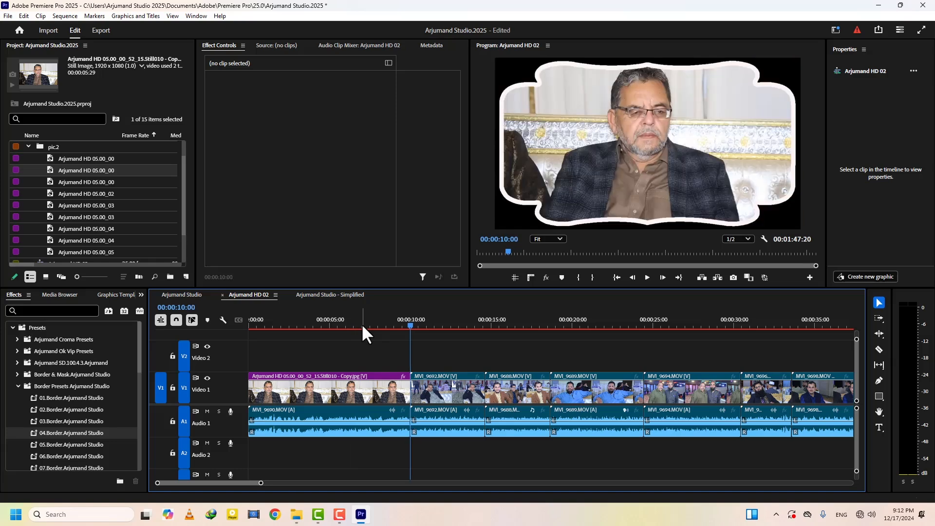
pyautogui.click(341, 324)
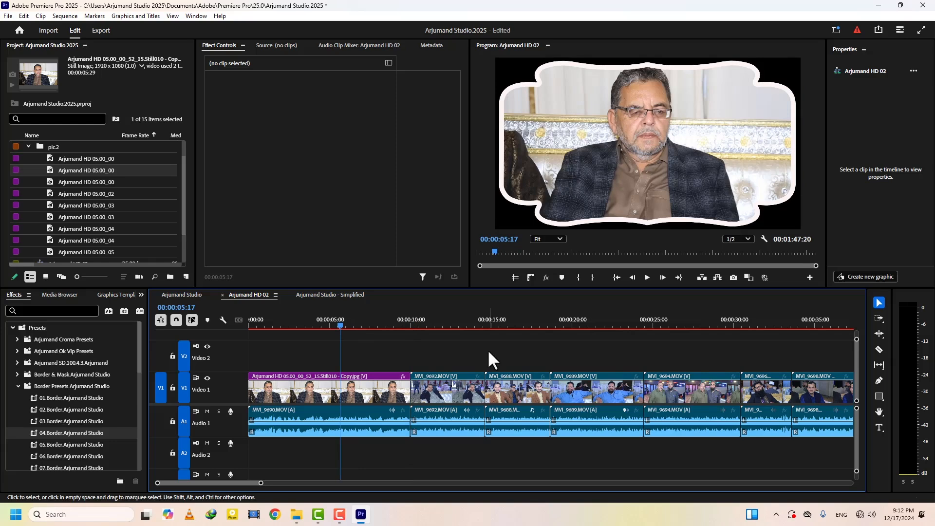
pyautogui.hotkey('ctrl', 'z')
# Nest the first six clips of the Arjumand HD 02 sequence, keeping the default name, and check the nest on the timeline.
pyautogui.moveTo(760, 366); pyautogui.dragTo(357, 430)
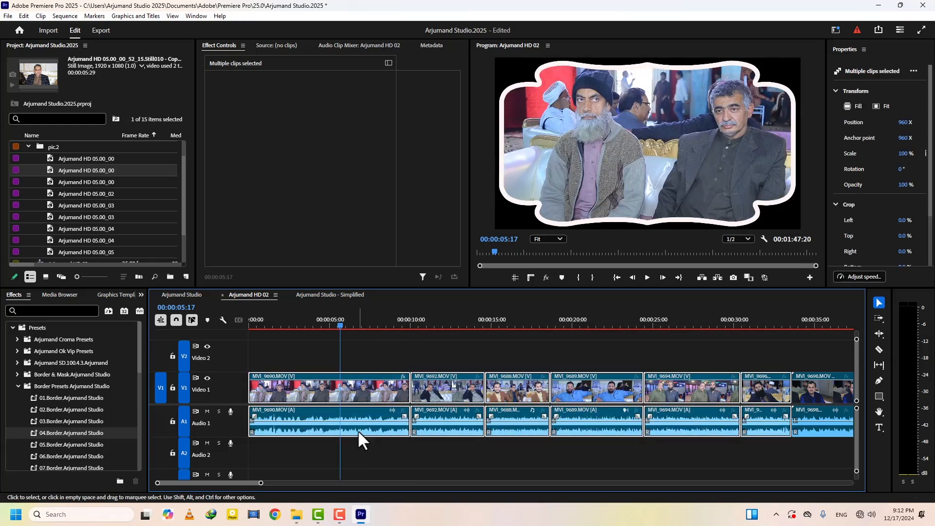
pyautogui.hotkey('alt', 'n')
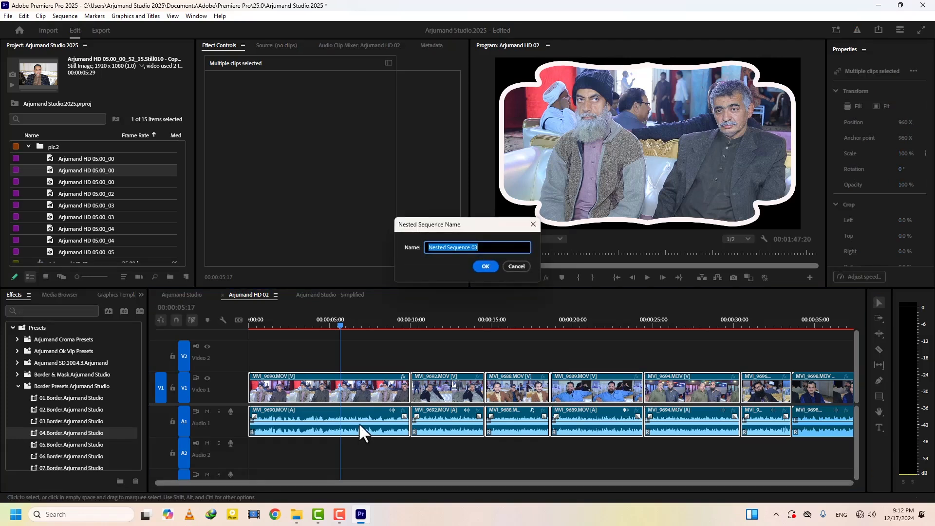
pyautogui.press('Return')
pyautogui.press('Down')
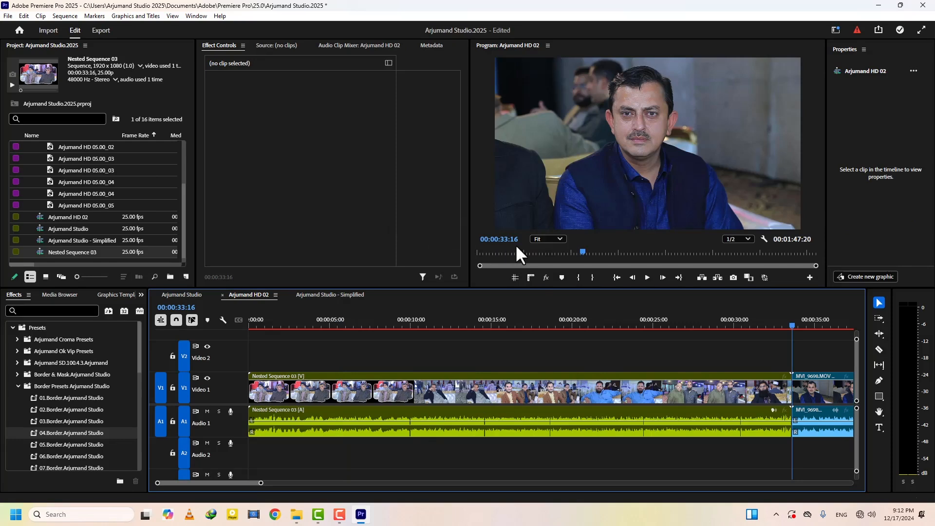
pyautogui.click(525, 320)
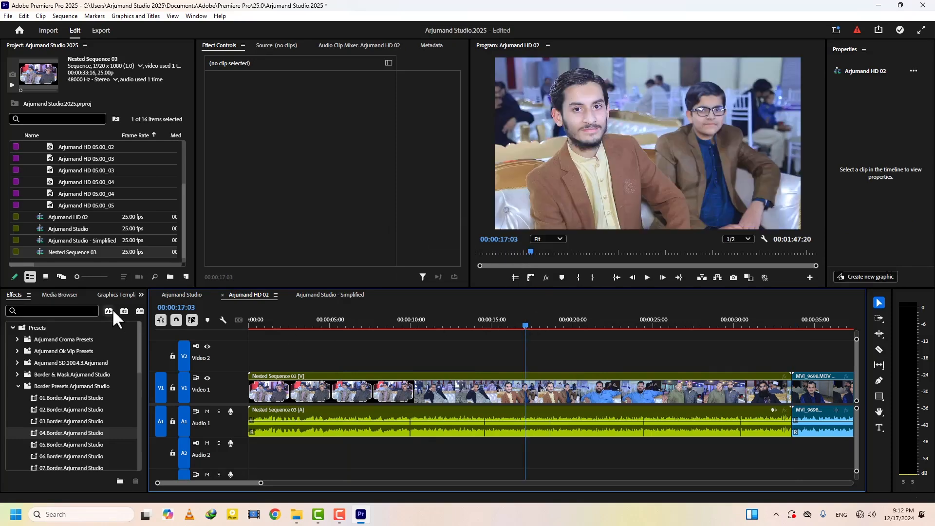
# Try replacing the nested sequence with the Still041.jpg image, scrub through it, and undo both the replacement and the nesting.
pyautogui.click(51, 158)
pyautogui.moveTo(451, 121); pyautogui.dragTo(586, 201)
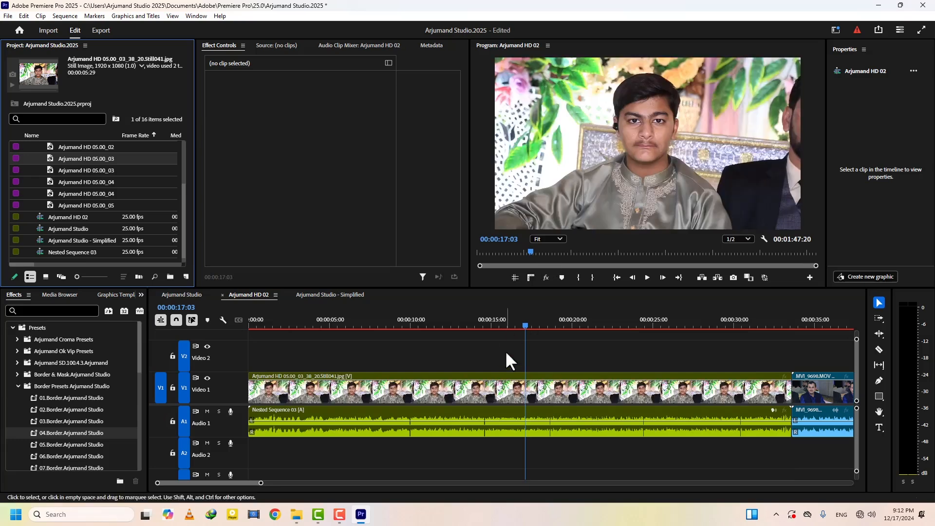
pyautogui.moveTo(525, 322); pyautogui.dragTo(694, 343)
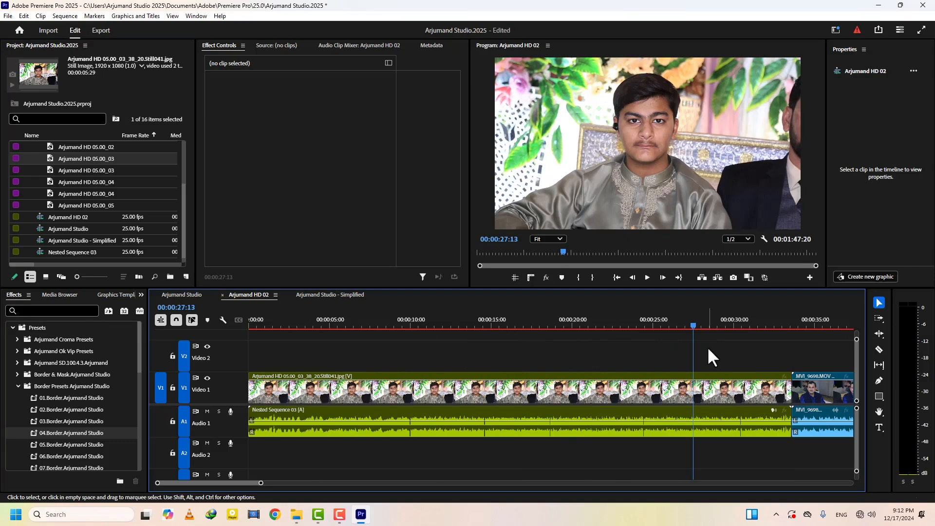
pyautogui.hotkey('ctrl', 'z')
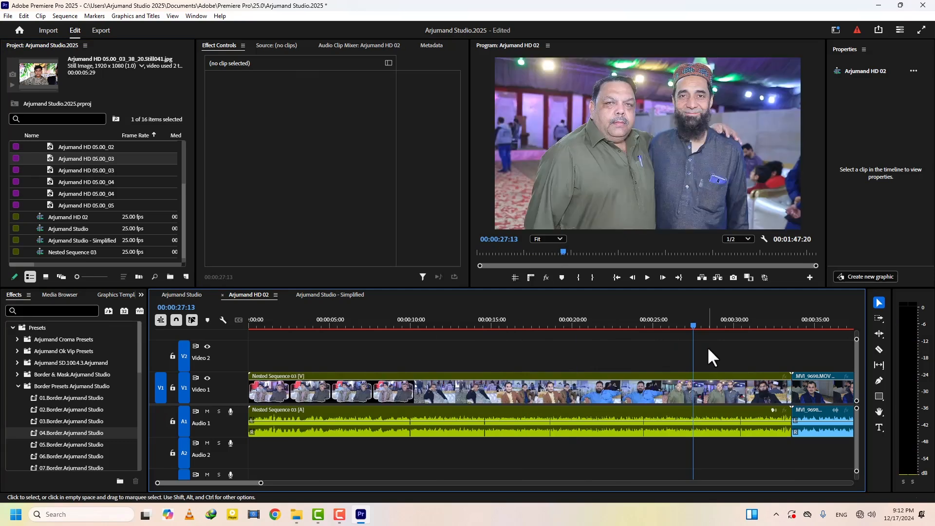
pyautogui.hotkey('ctrl', 'z')
# Try replacing the MVI_9688.MOV clip with the Still054.jpg image from the pic.2 bin.
pyautogui.hscroll(1, 492, 345)
pyautogui.hscroll(1, 489, 338)
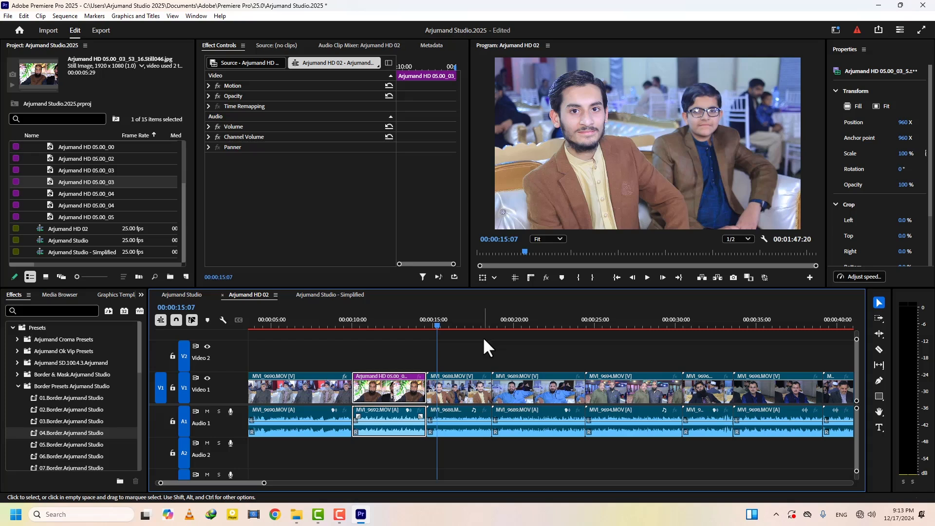
pyautogui.moveTo(437, 324); pyautogui.dragTo(444, 323)
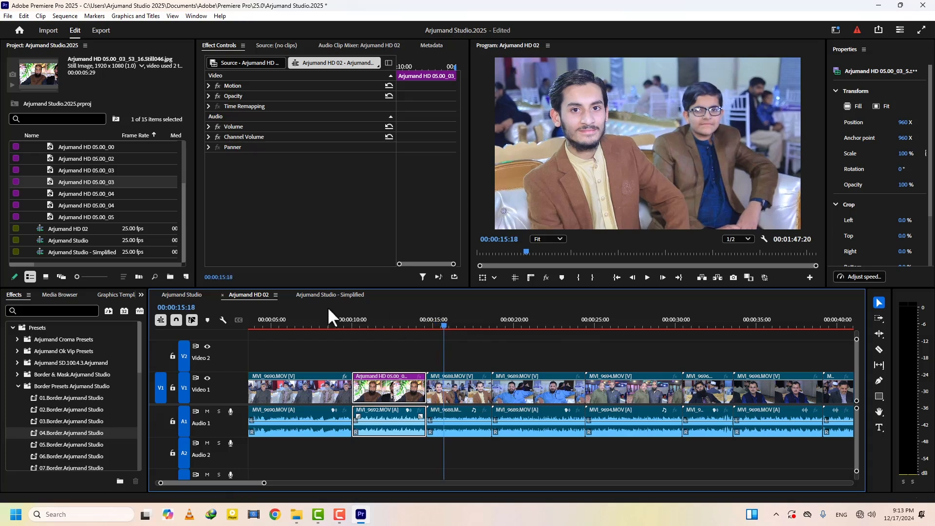
pyautogui.click(456, 389)
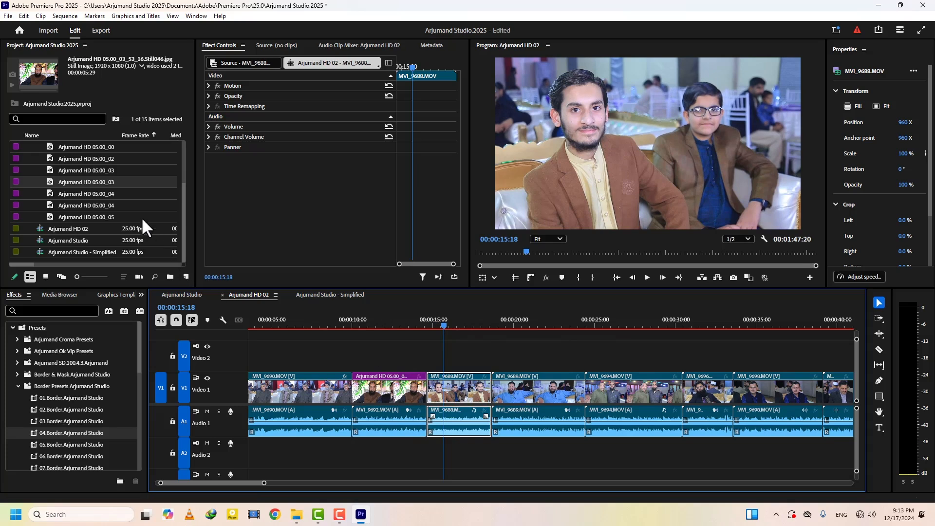
pyautogui.moveTo(89, 195); pyautogui.dragTo(591, 212)
pyautogui.click(457, 323)
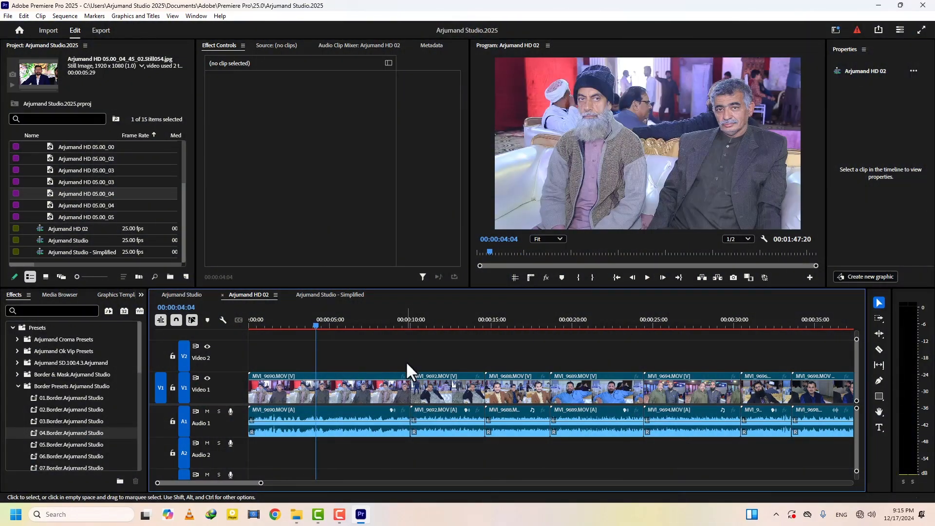
# Apply the default transition to all clips in the Arjumand HD 02 sequence, accepting repeated frames, and scrub to check it.
pyautogui.hotkey('ctrl', 'a')
pyautogui.hotkey('ctrl', 'd')
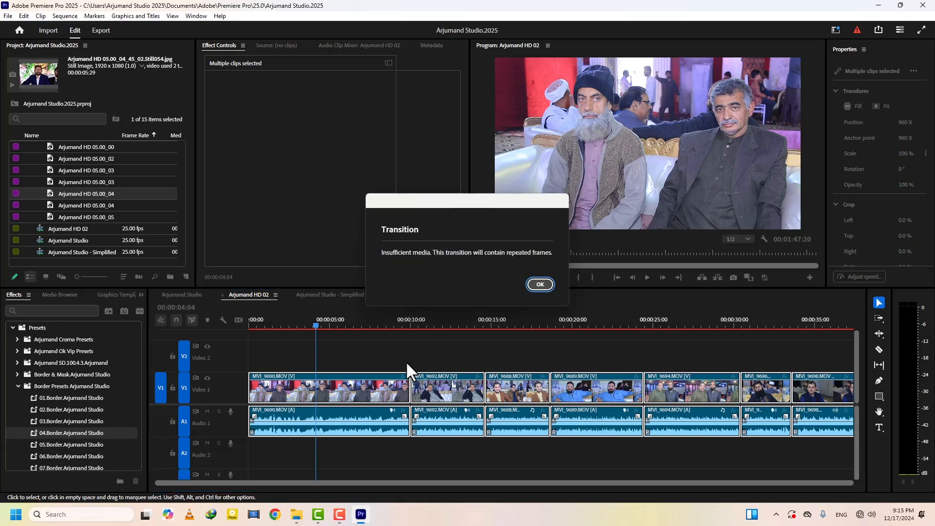
pyautogui.press('Return')
pyautogui.moveTo(473, 322); pyautogui.dragTo(486, 321)
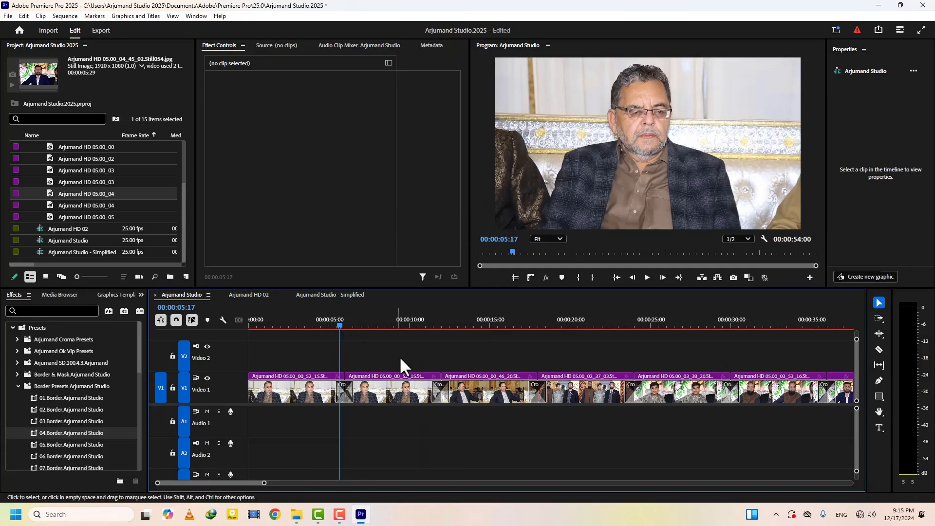
# Inspect the cut between the first two stills in the Arjumand Studio sequence and check the first still's length.
pyautogui.click(334, 322)
pyautogui.press('Down')
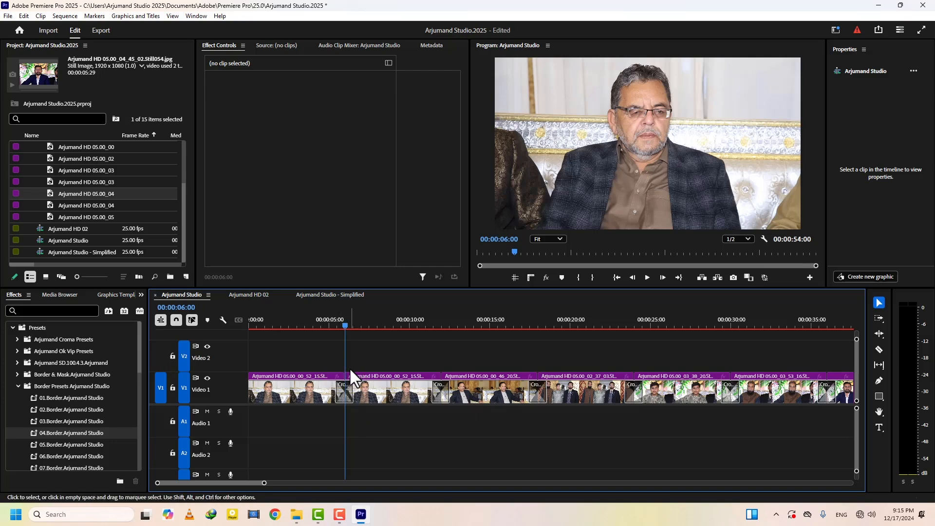
pyautogui.moveTo(344, 378); pyautogui.dragTo(397, 375)
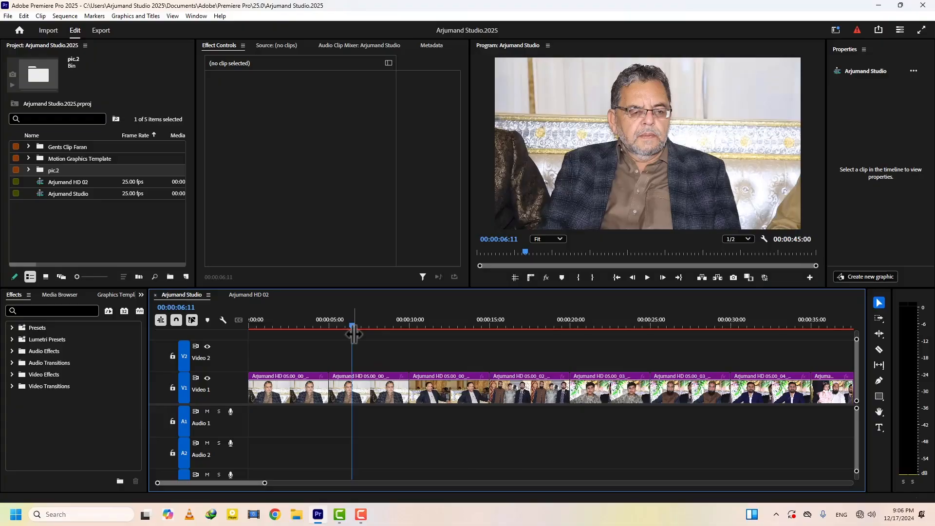
pyautogui.moveTo(351, 326); pyautogui.dragTo(348, 326)
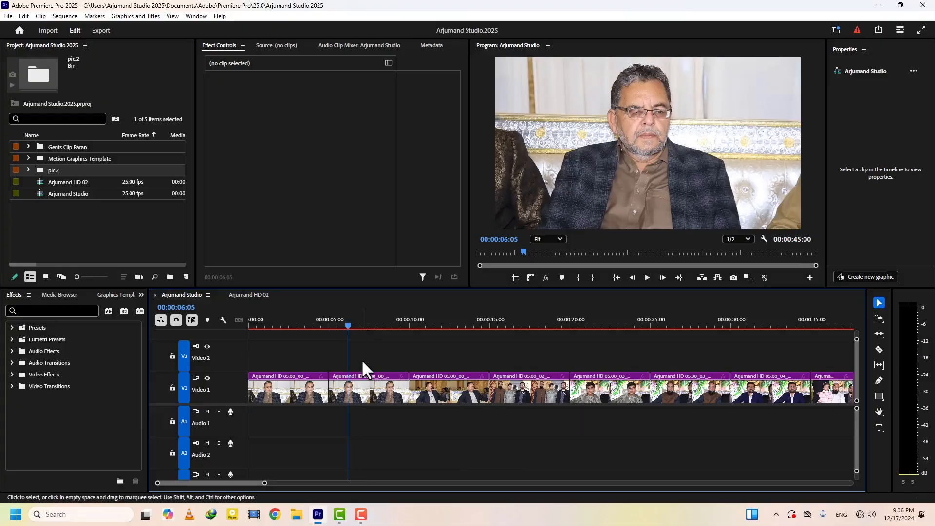
pyautogui.press('Home')
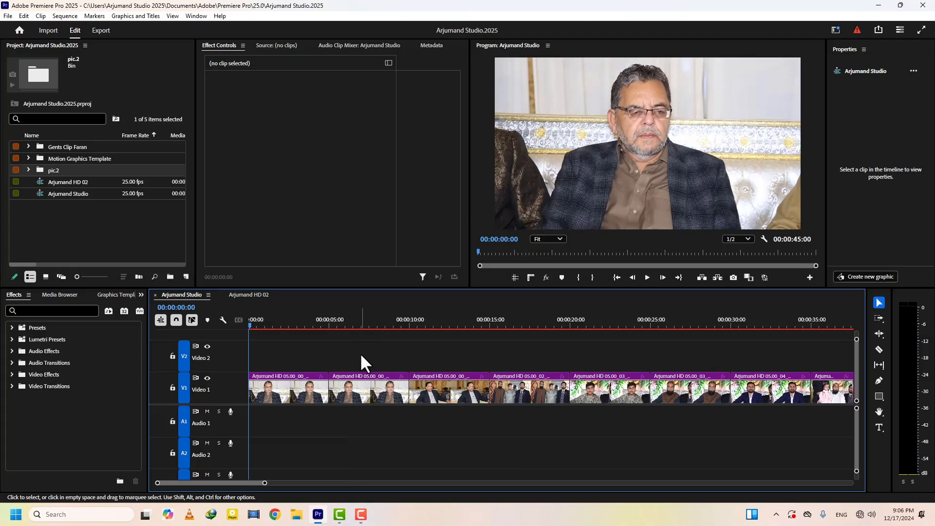
pyautogui.press('Down')
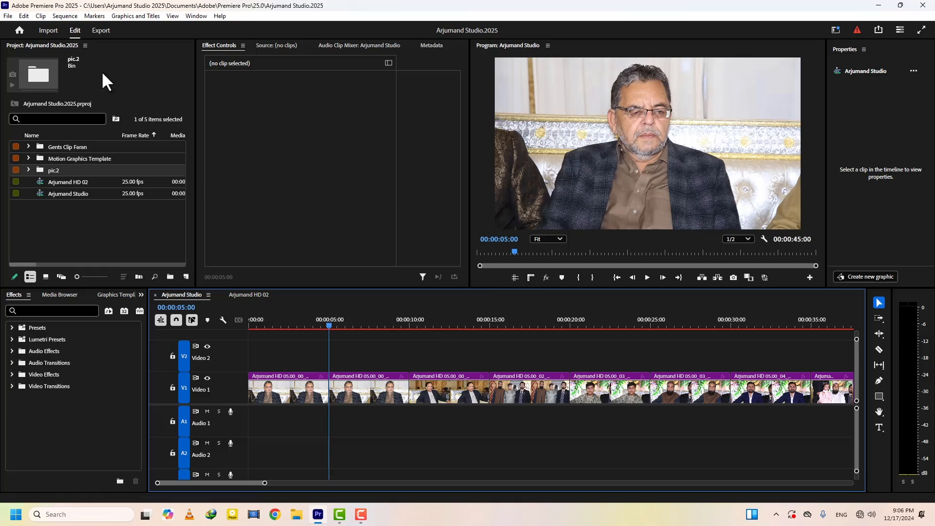
# Set the Still Image Default Duration to 10 seconds in the Timeline preferences.
pyautogui.click(24, 16)
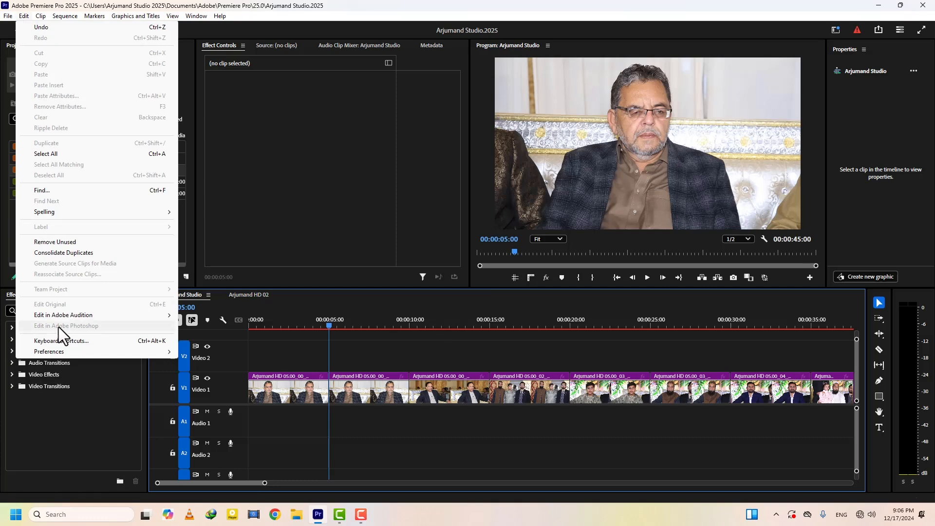
pyautogui.moveTo(158, 353)
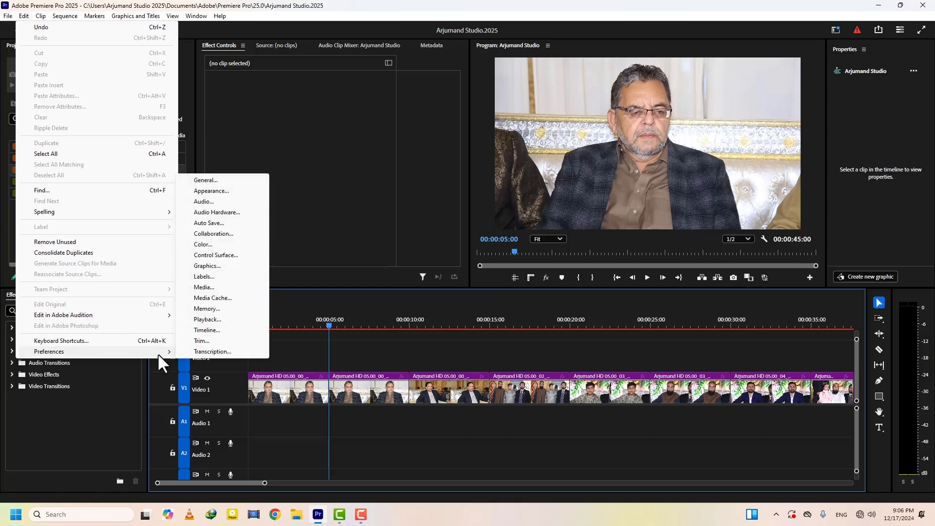
pyautogui.click(199, 330)
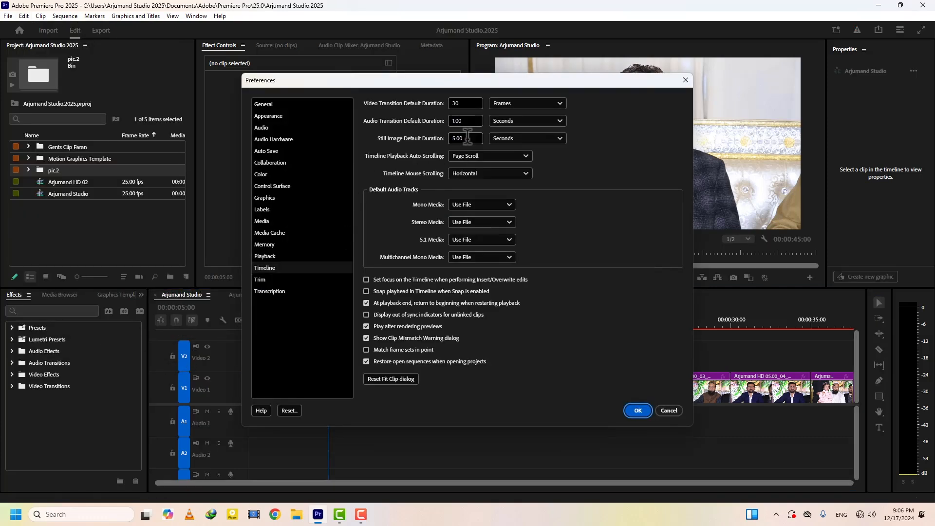
pyautogui.click(454, 138)
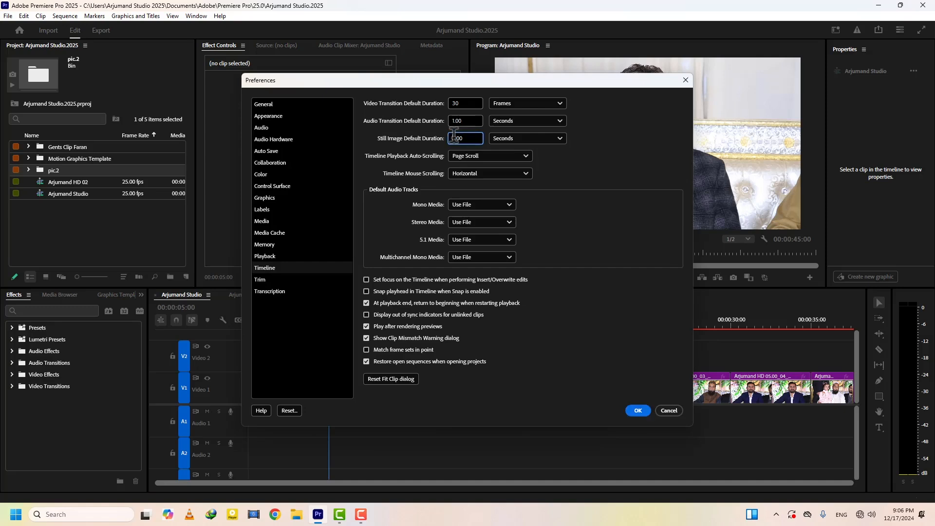
pyautogui.write('10')
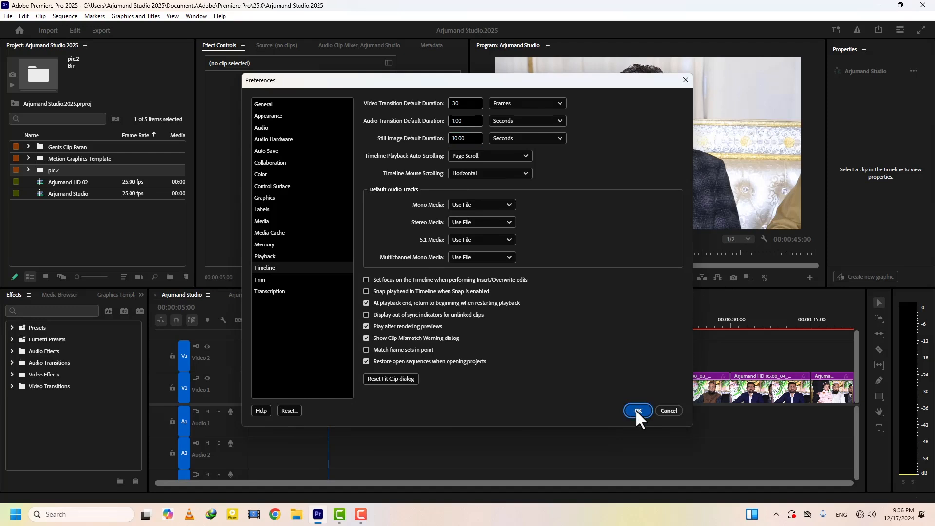
pyautogui.click(637, 410)
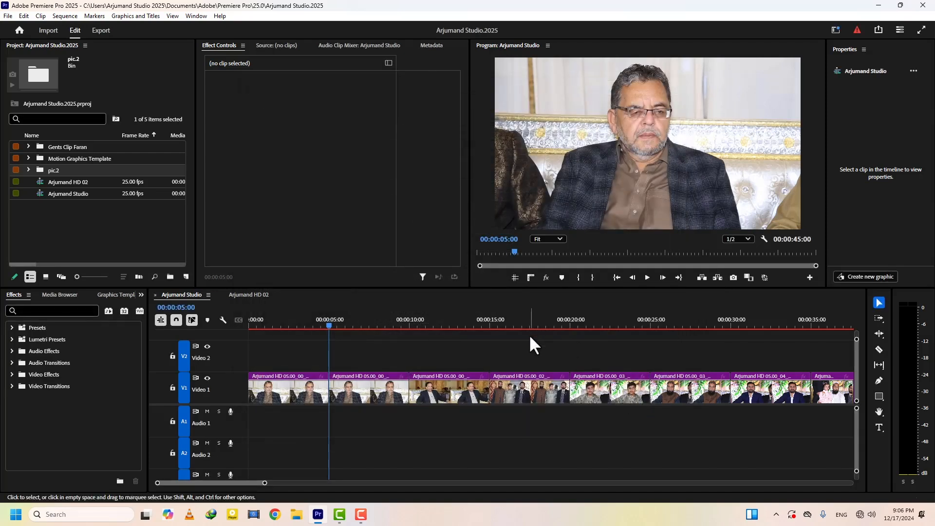
# Delete all clips from the Arjumand Studio sequence and place the contents of the pic.2 bin on Video 1 from the start.
pyautogui.moveTo(329, 320); pyautogui.dragTo(314, 323)
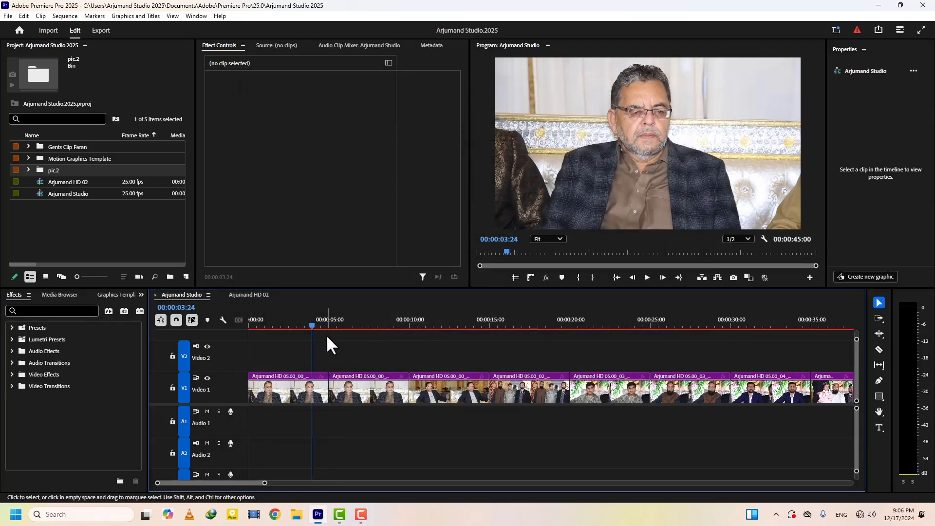
pyautogui.press('Home')
pyautogui.hotkey('ctrl', 'a')
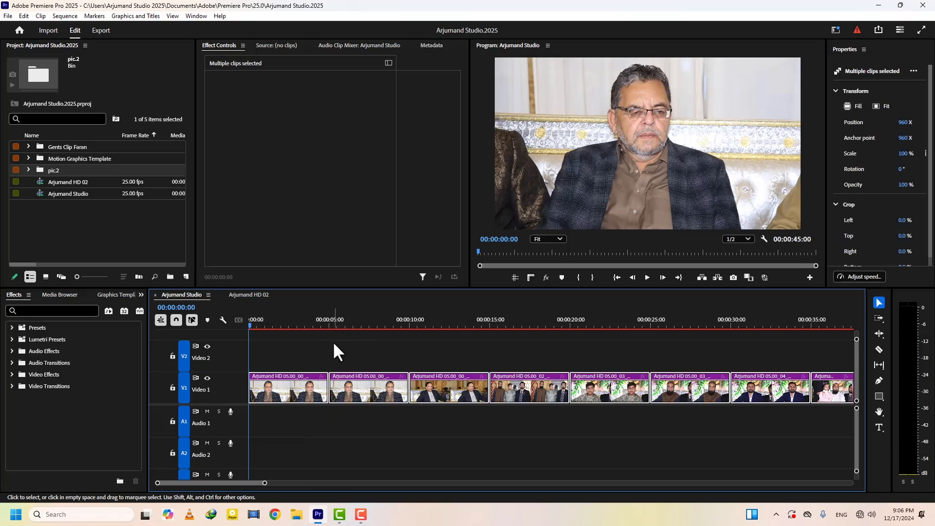
pyautogui.press('Delete')
pyautogui.moveTo(39, 168); pyautogui.dragTo(288, 342)
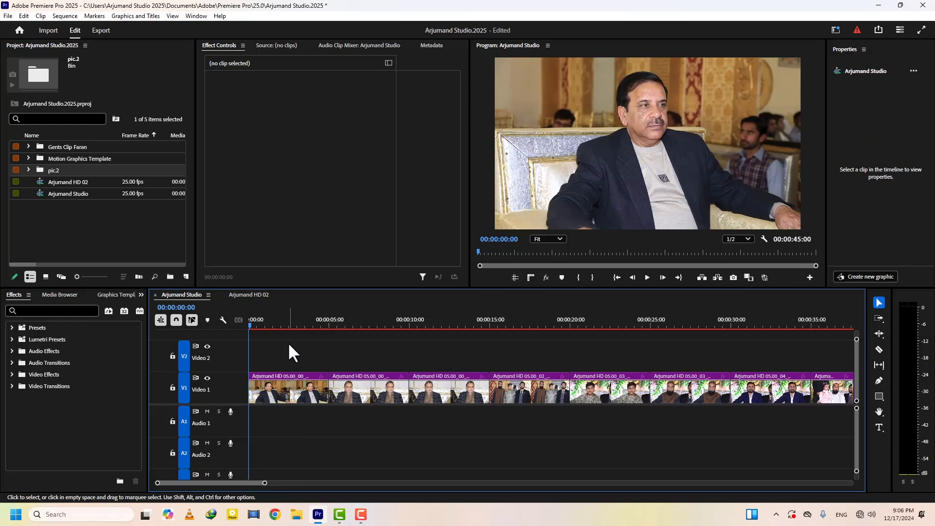
# Check the first still's length in the Arjumand Studio sequence, and delete all clips from the timeline.
pyautogui.press('Down')
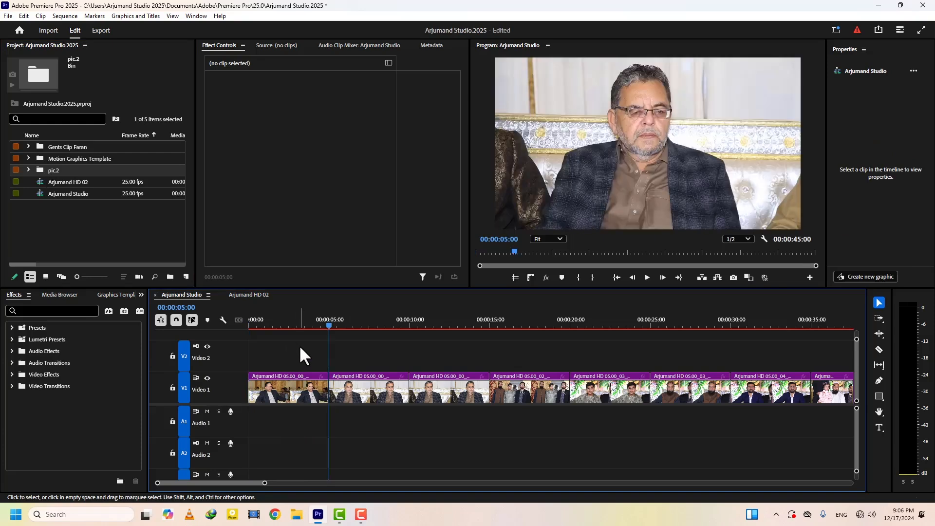
pyautogui.press('Up')
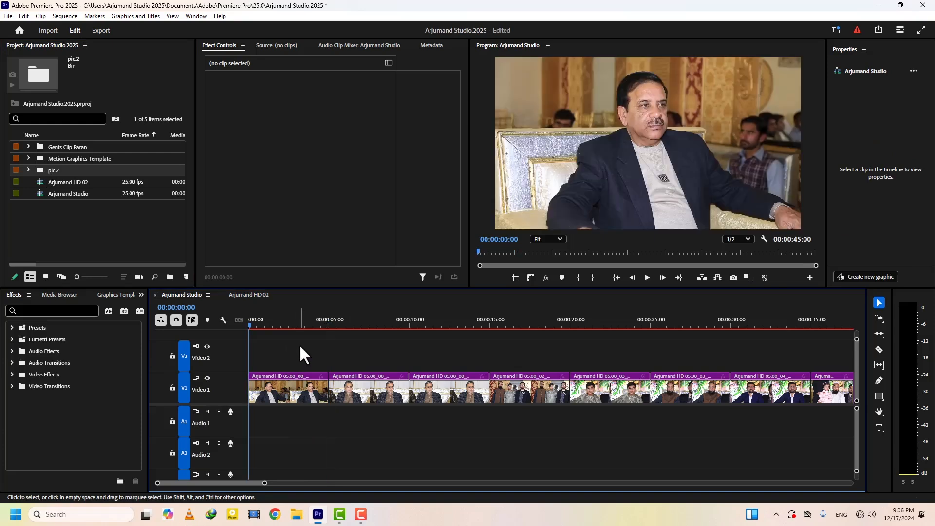
pyautogui.hotkey('ctrl', 'a')
pyautogui.press('Delete')
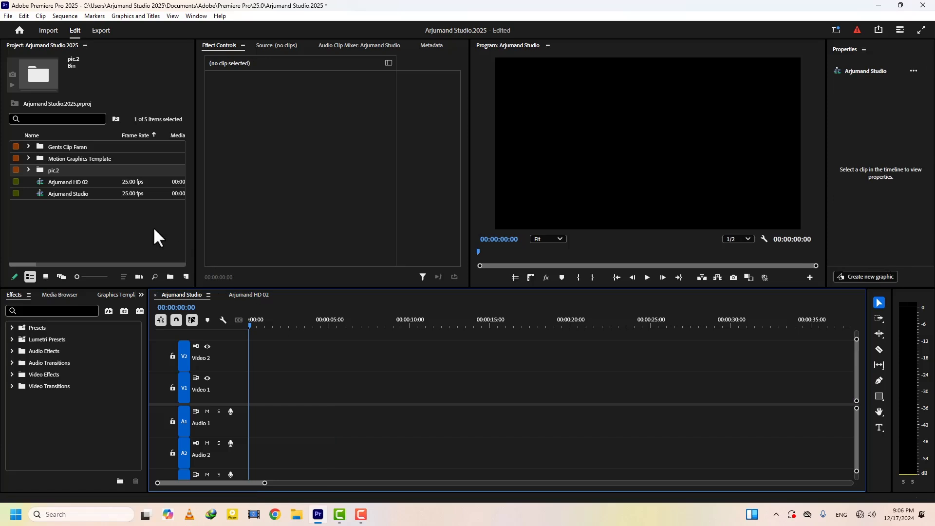
# Replace the pic.2 bin with a fresh import of the pic.2 folder, and place its stills on Video 1 from the sequence start.
pyautogui.click(37, 171)
pyautogui.press('Delete')
pyautogui.hotkey('alt', 'Tab')
pyautogui.click(112, 95)
pyautogui.moveTo(113, 95); pyautogui.dragTo(89, 221)
pyautogui.moveTo(69, 170); pyautogui.dragTo(241, 391)
pyautogui.press('Down')
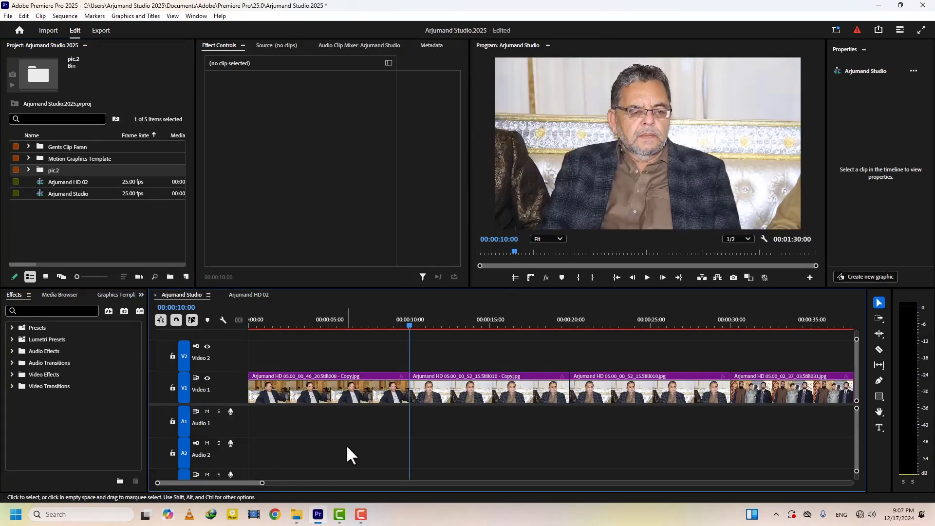
pyautogui.click(353, 324)
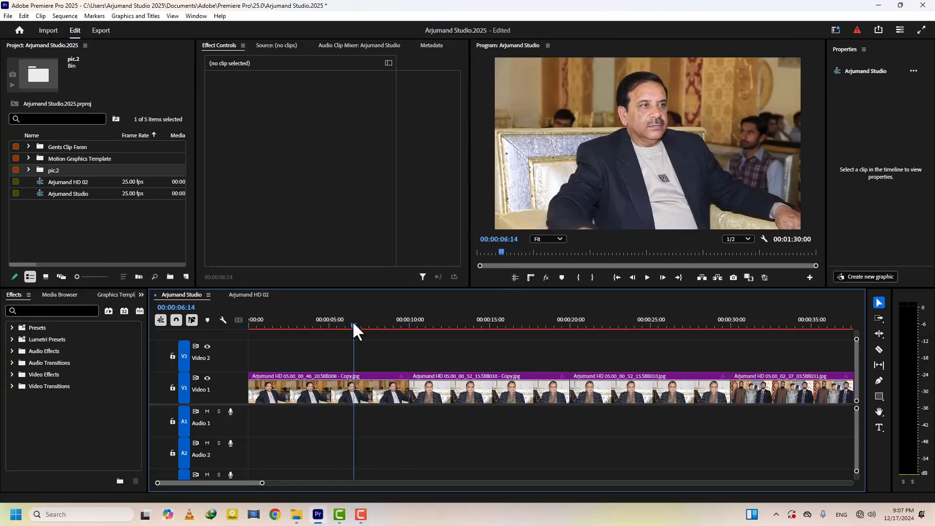
# Set the Still Image Default Duration to 6 seconds in the Timeline preferences.
pyautogui.click(22, 16)
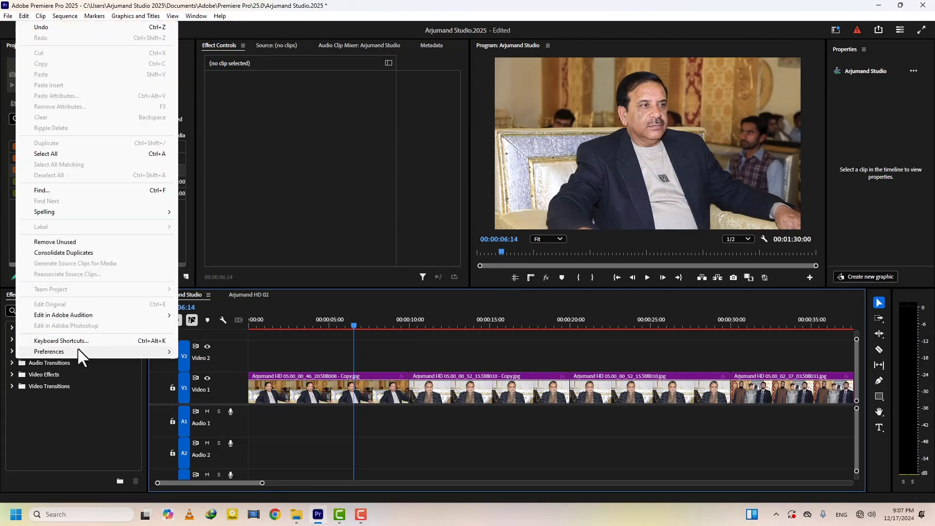
pyautogui.moveTo(161, 353)
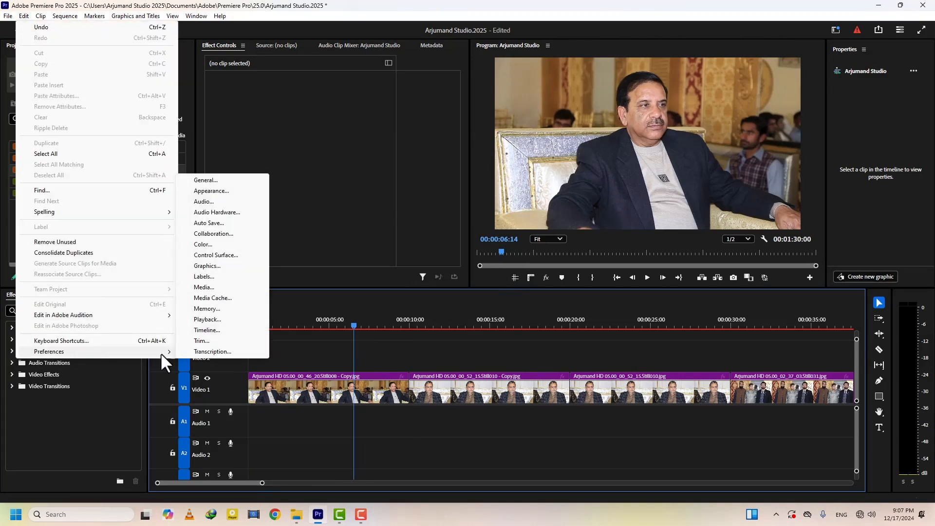
pyautogui.click(207, 331)
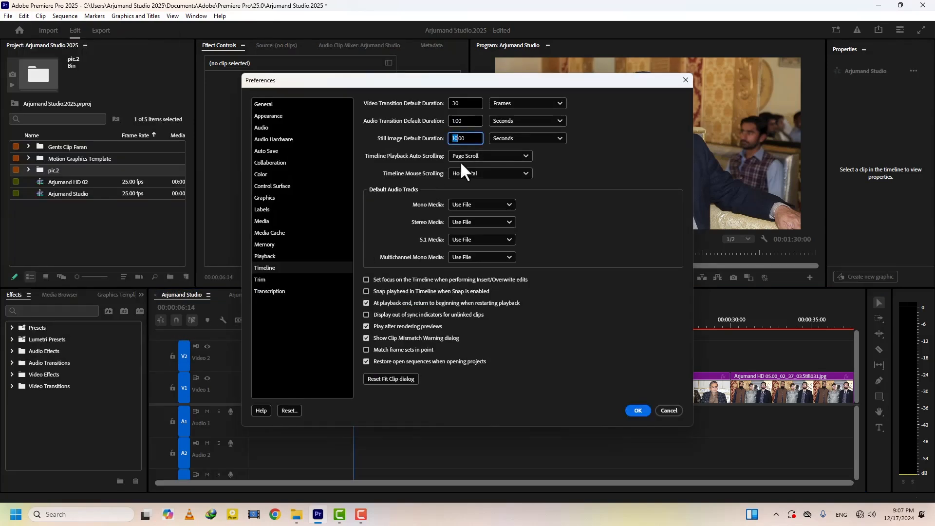
pyautogui.click(638, 410)
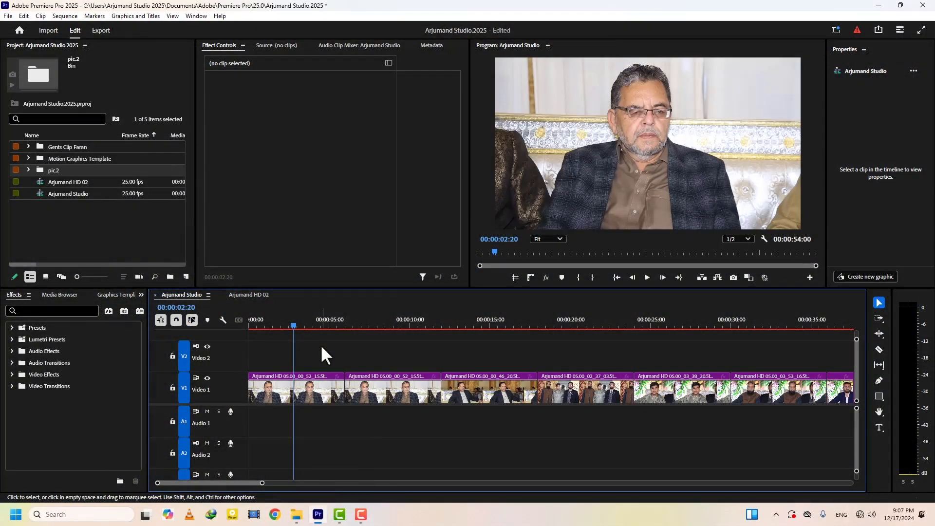
# Apply the default transition between all stills in the Arjumand Studio sequence, leaving none at the start, and save the project.
pyautogui.hotkey('ctrl', 'a')
pyautogui.hotkey('ctrl', 'd')
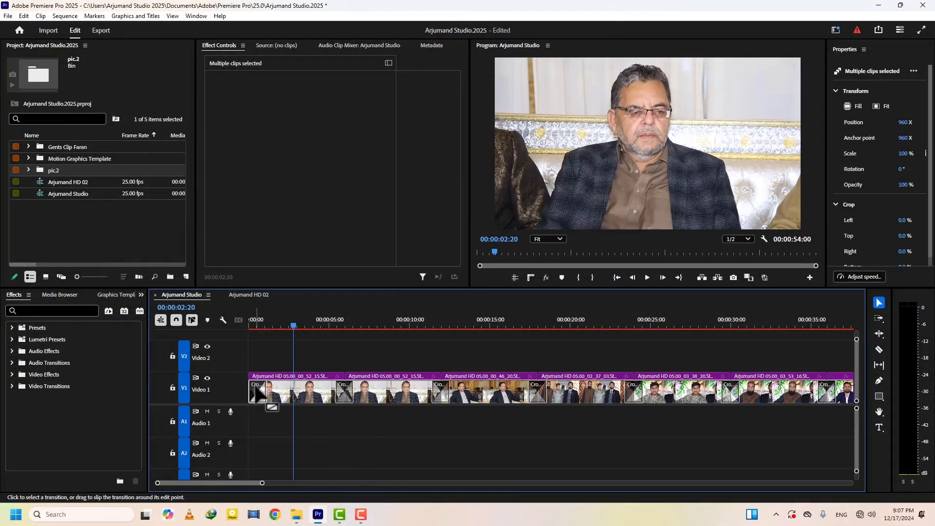
pyautogui.click(347, 349)
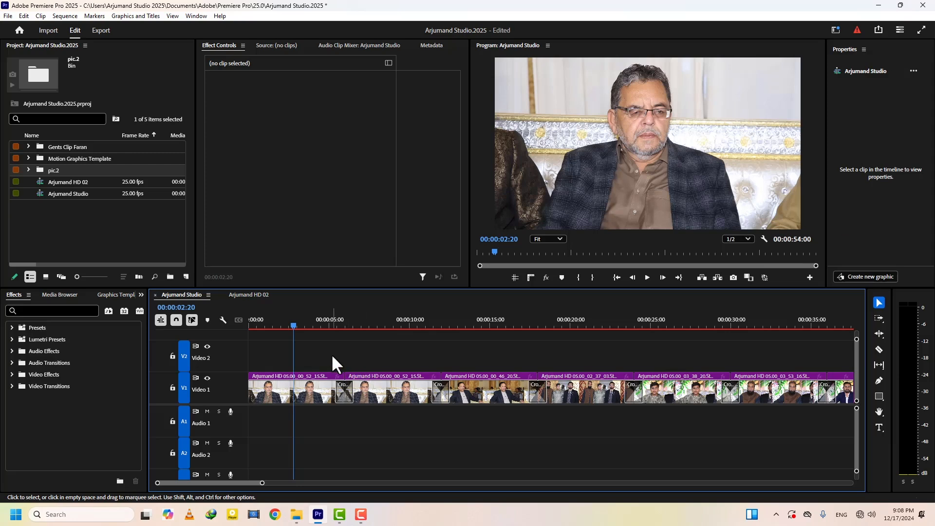
pyautogui.hotkey('ctrl', 's')
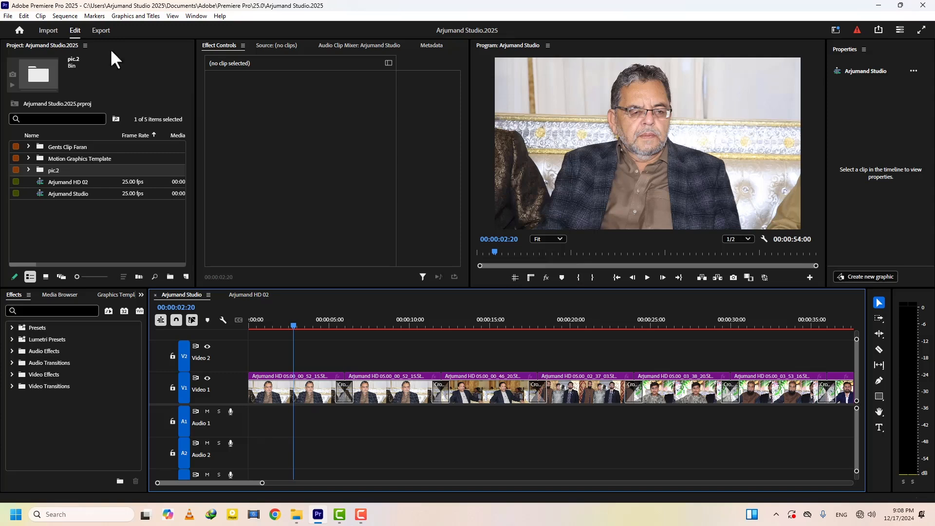
# Create the simplified duplicate sequence Arjumand Studio - Simplified with transitions removed, and return to the original Arjumand Studio sequence.
pyautogui.click(63, 16)
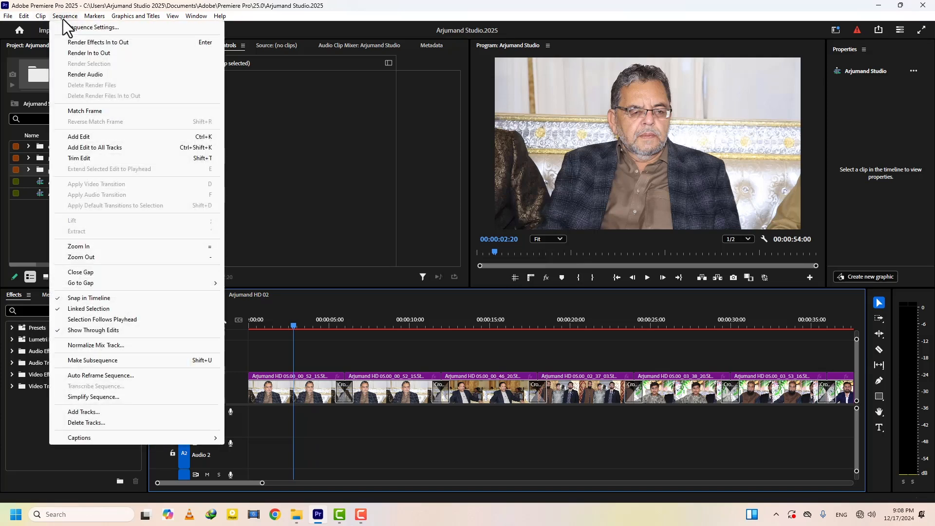
pyautogui.click(84, 397)
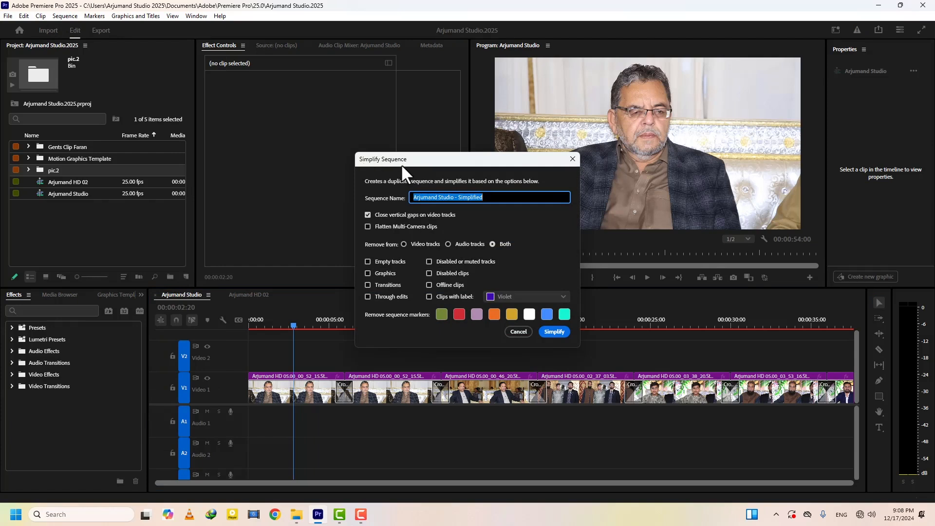
pyautogui.click(367, 285)
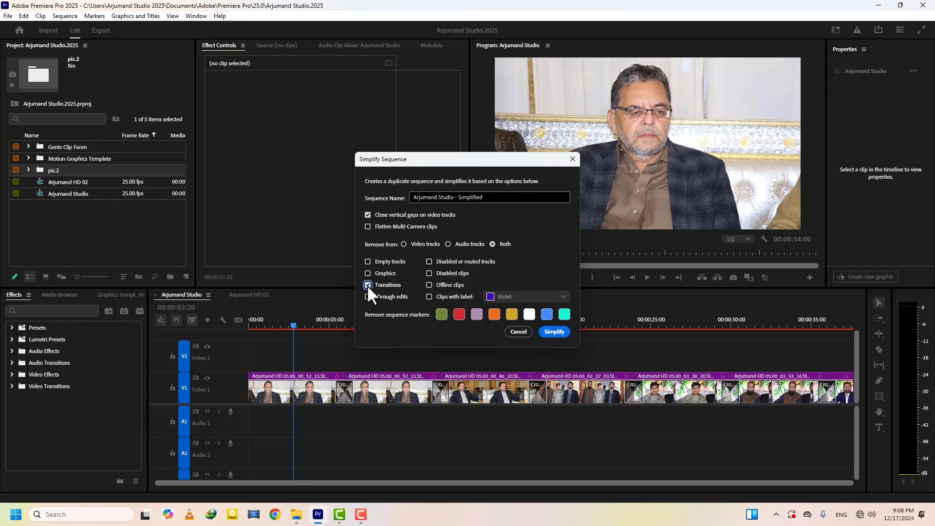
pyautogui.click(554, 332)
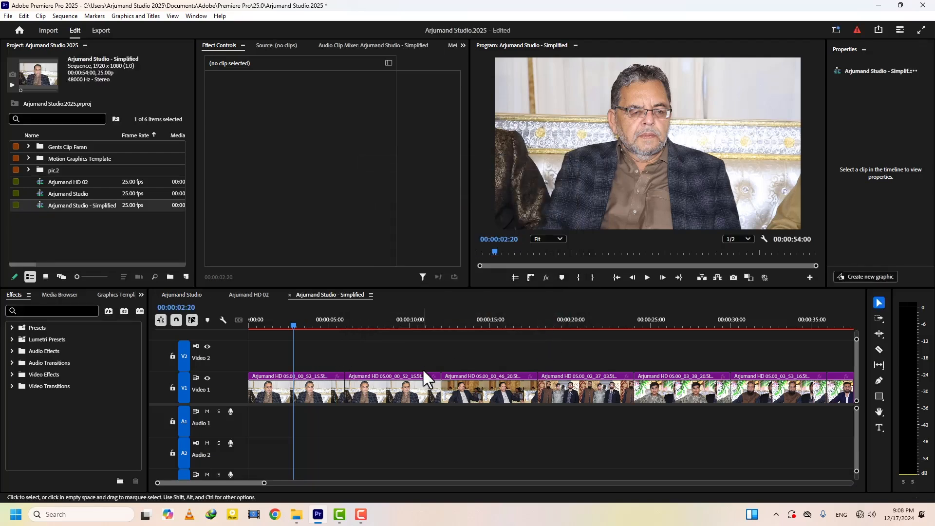
pyautogui.click(244, 294)
pyautogui.click(191, 295)
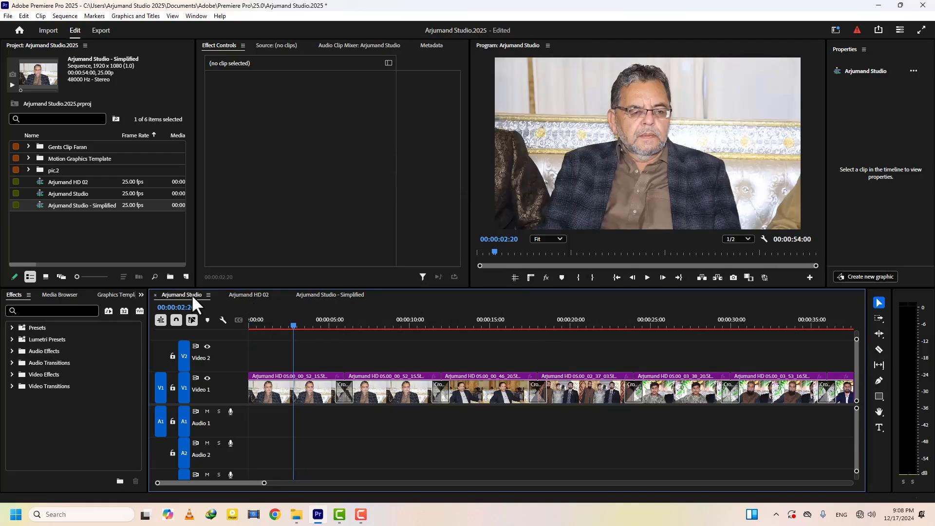